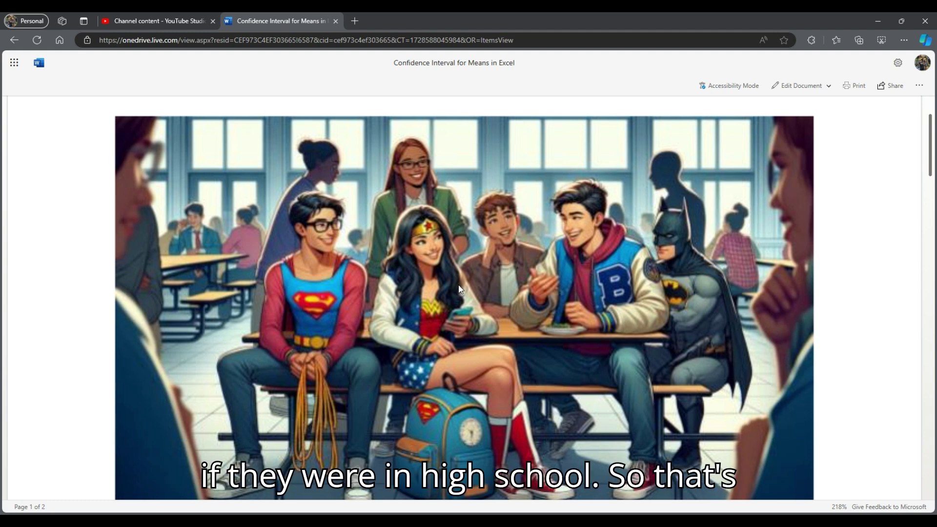
Step: Scroll the Word document past the cover image to the Hero High Test story and Student/Score table
{"action": "scroll", "coordinate": [459, 288], "scroll_direction": "down", "scroll_amount": 5}
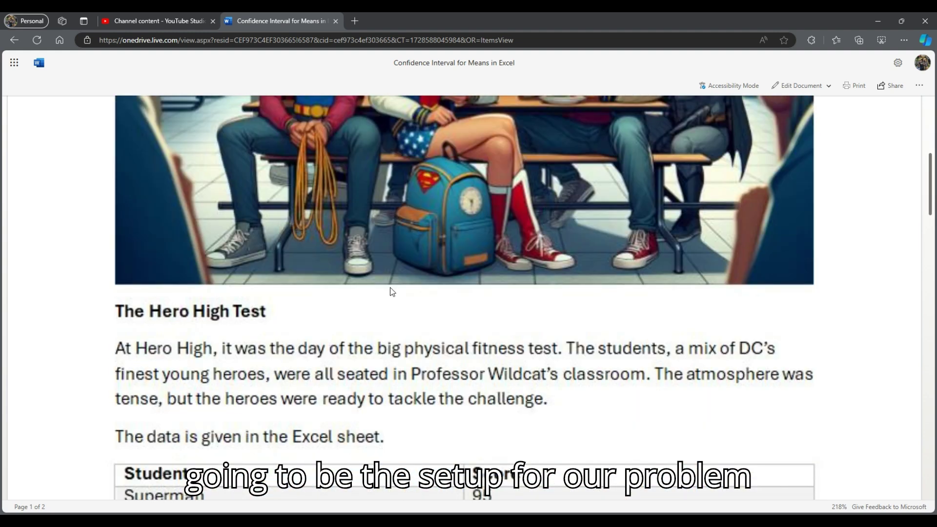
{"action": "scroll", "coordinate": [391, 292], "scroll_direction": "down", "scroll_amount": 1}
{"action": "scroll", "coordinate": [390, 292], "scroll_direction": "down", "scroll_amount": 2}
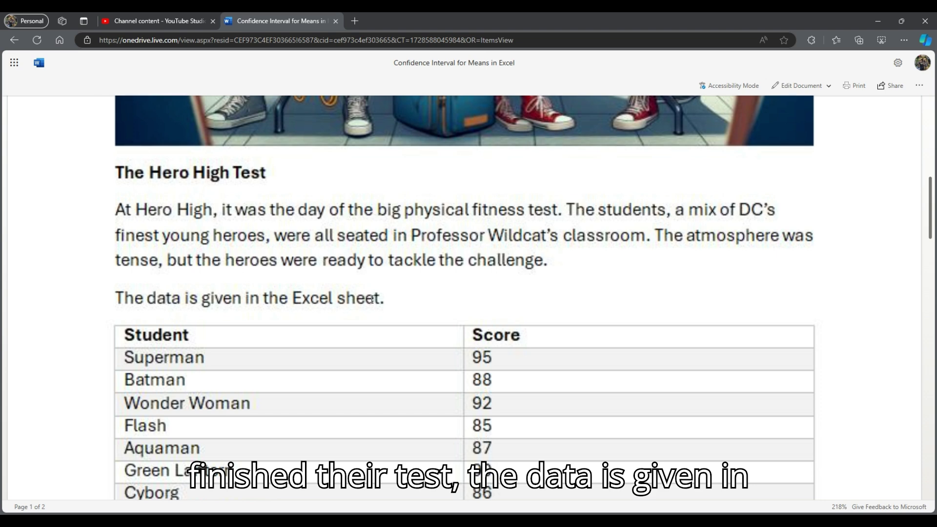
{"action": "scroll", "coordinate": [372, 299], "scroll_direction": "down", "scroll_amount": 3}
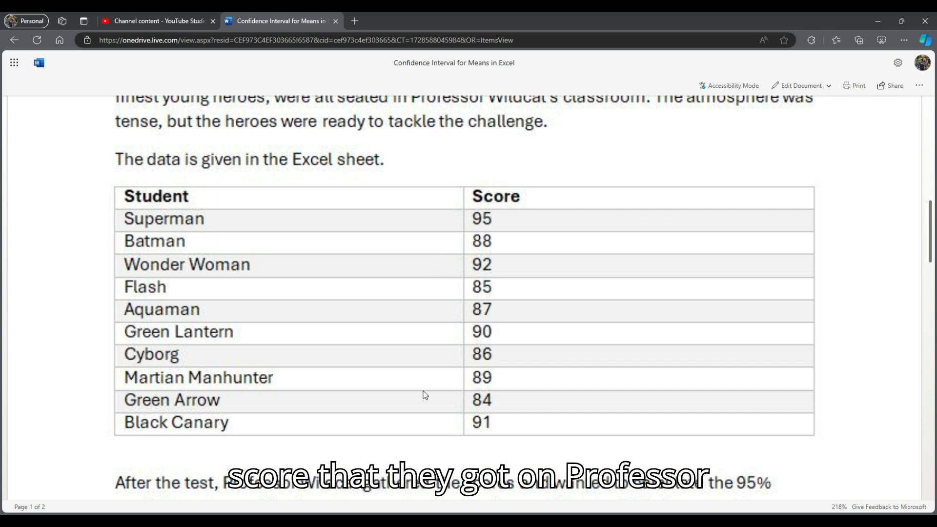
Step: Scroll past the confidence-interval paragraph to the 'Over to Jamovi.org' note on page 2
{"action": "scroll", "coordinate": [425, 395], "scroll_direction": "down", "scroll_amount": 3}
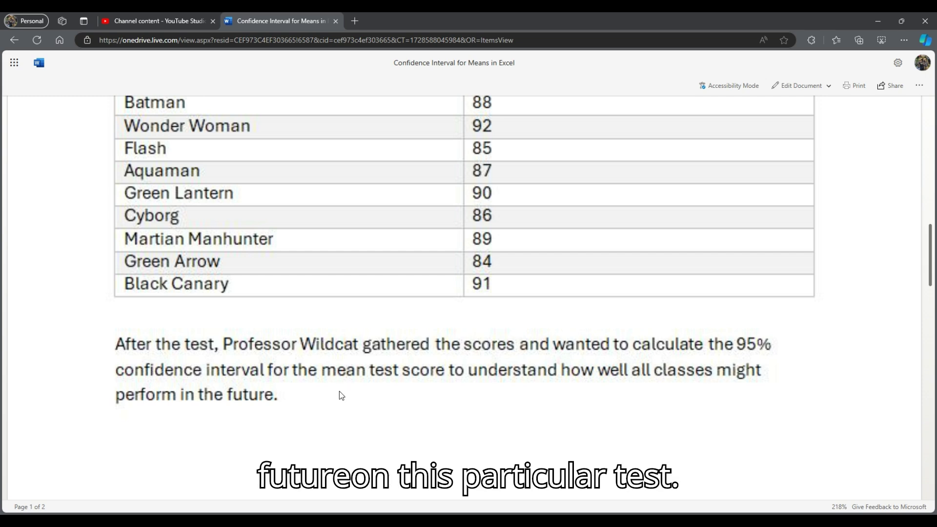
{"action": "scroll", "coordinate": [339, 395], "scroll_direction": "down", "scroll_amount": 6}
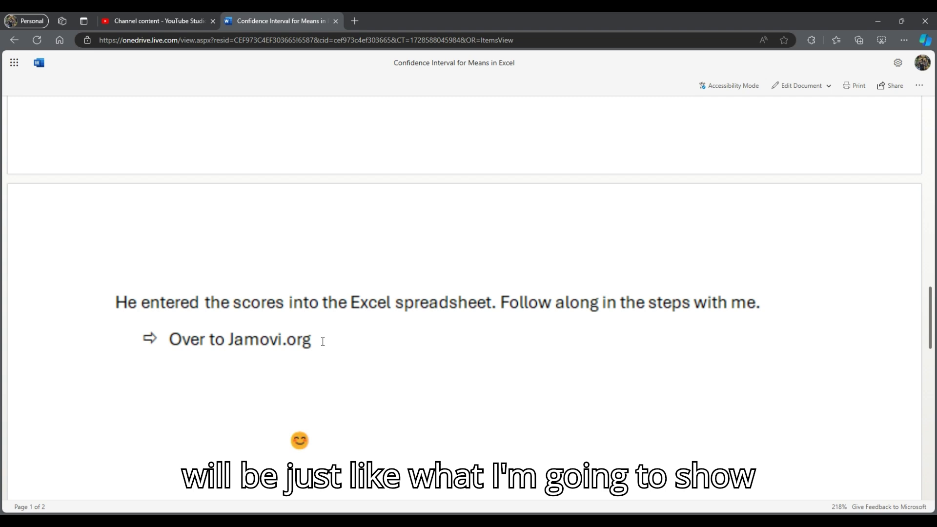
{"action": "scroll", "coordinate": [322, 342], "scroll_direction": "down", "scroll_amount": 1}
{"action": "scroll", "coordinate": [324, 290], "scroll_direction": "down", "scroll_amount": 1}
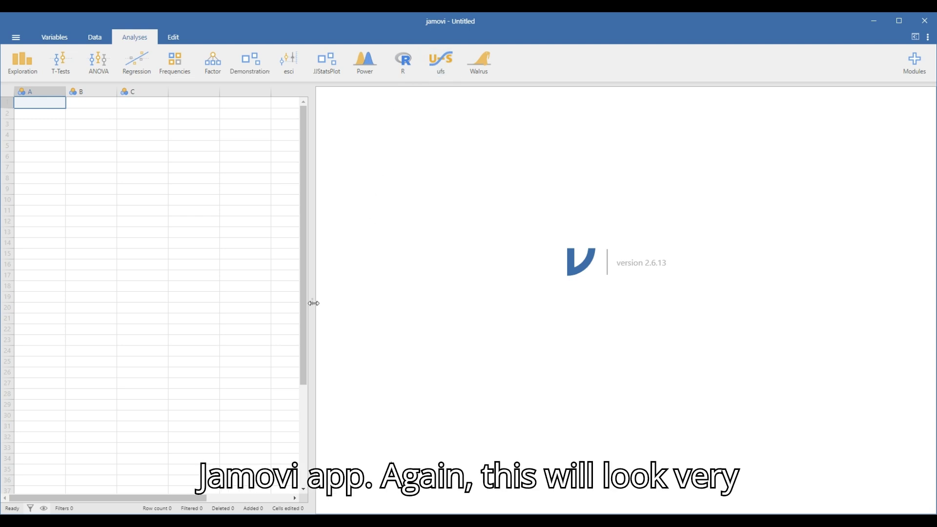
Step: Drag the splitter right to widen the empty spreadsheet pane
{"action": "left_click_drag", "start_coordinate": [313, 303], "coordinate": [379, 305]}
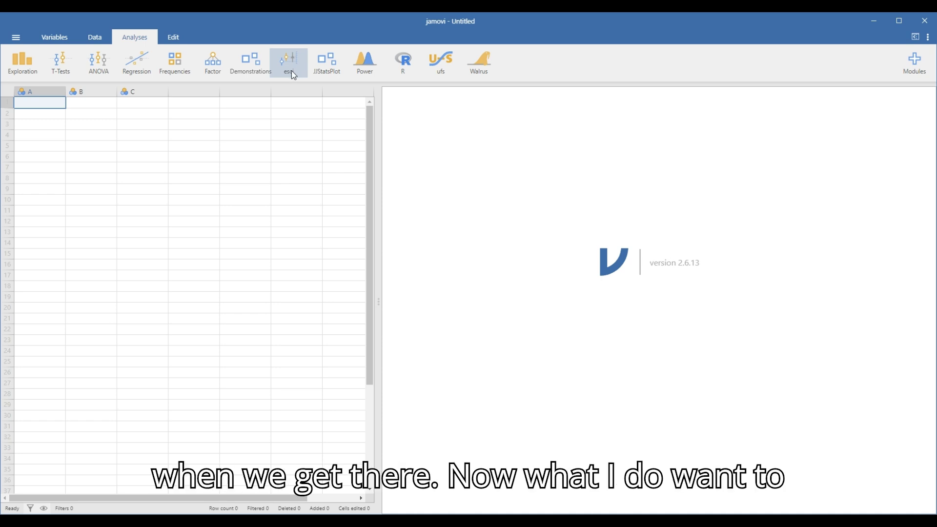
Step: Open Confidence Intervals for Means Dataset.csv from the Downloads folder on This Device
{"action": "left_click", "coordinate": [16, 38]}
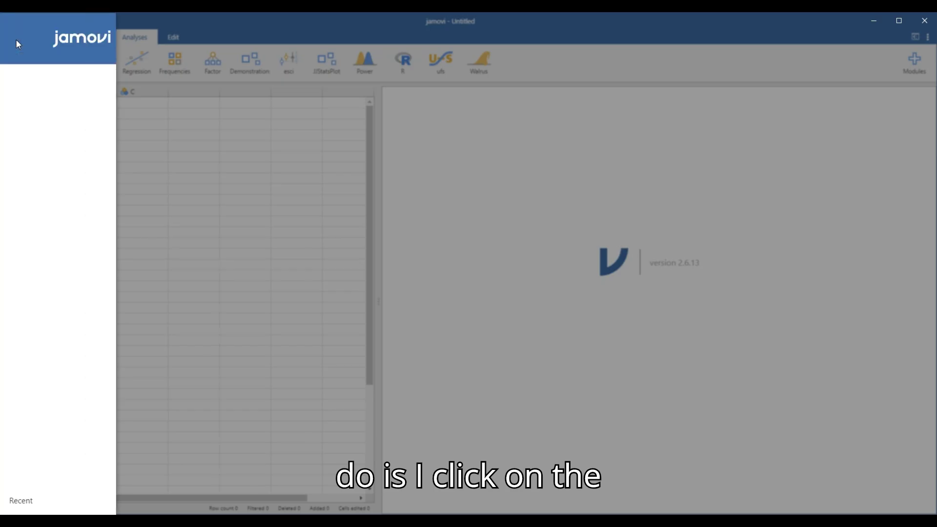
{"action": "left_click", "coordinate": [189, 20]}
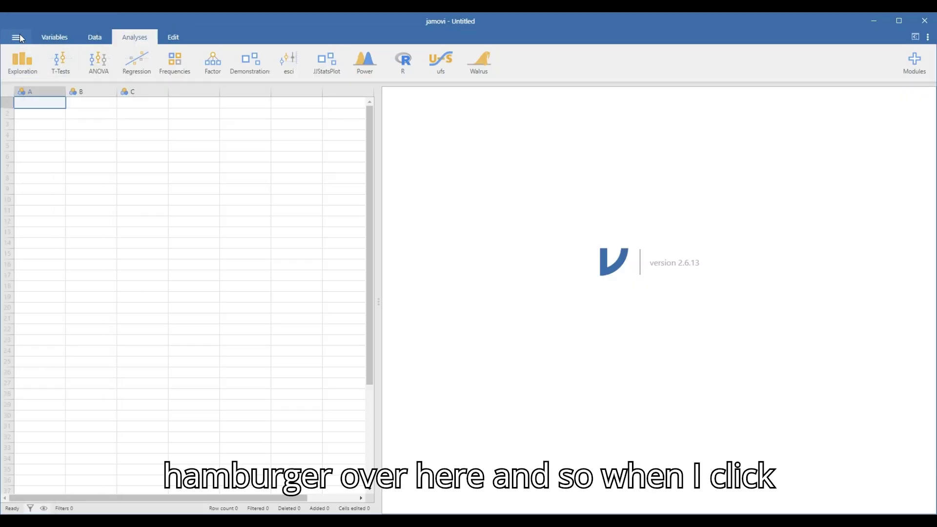
{"action": "left_click", "coordinate": [16, 37]}
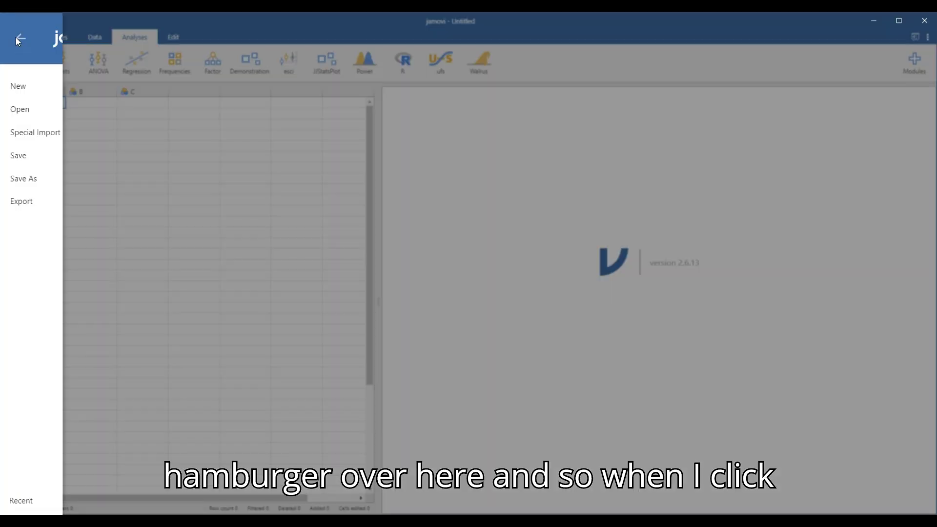
{"action": "left_click", "coordinate": [21, 113]}
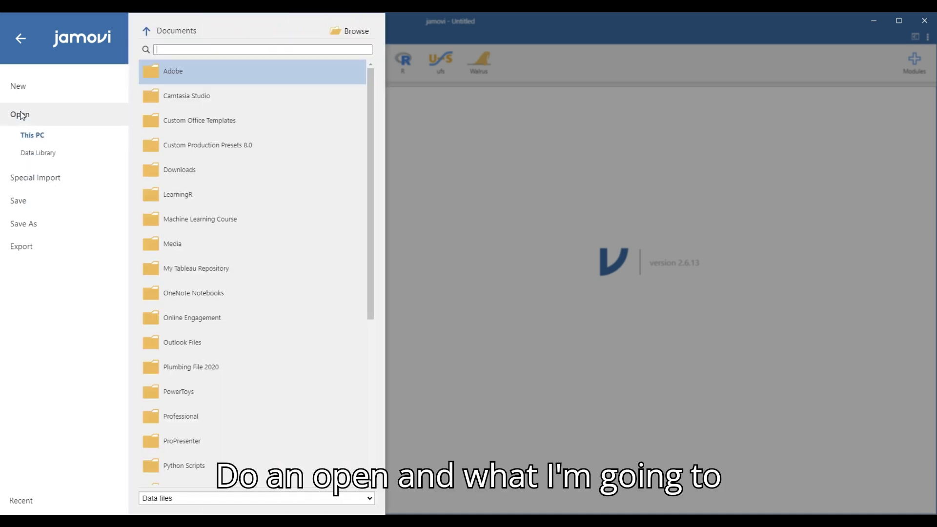
{"action": "left_click", "coordinate": [146, 32]}
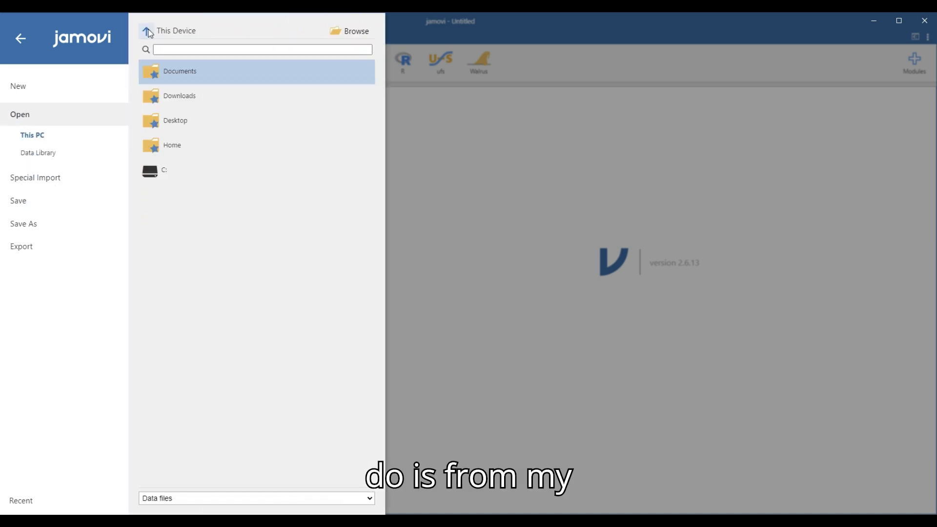
{"action": "left_click", "coordinate": [173, 96]}
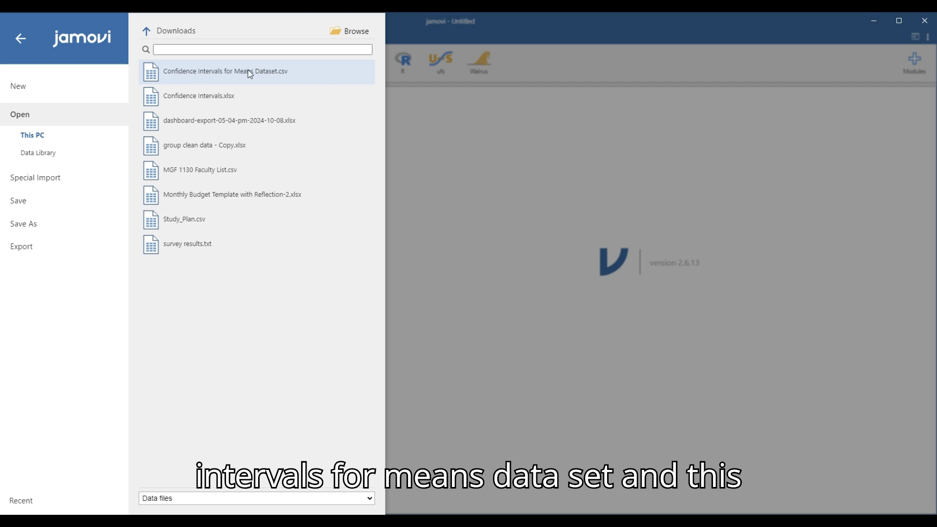
{"action": "left_click", "coordinate": [273, 74]}
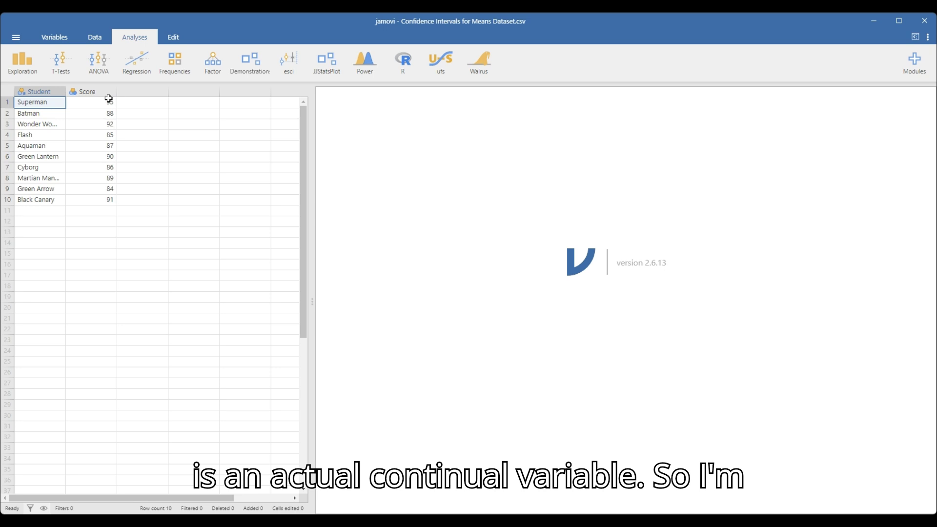
Step: Change the Score variable's measure type from nominal to Continuous
{"action": "left_click", "coordinate": [94, 37]}
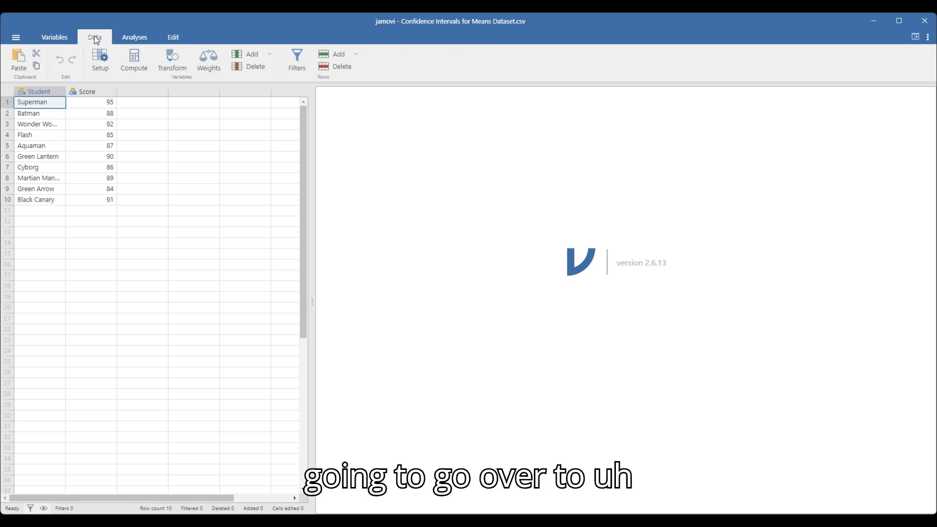
{"action": "left_click", "coordinate": [96, 90]}
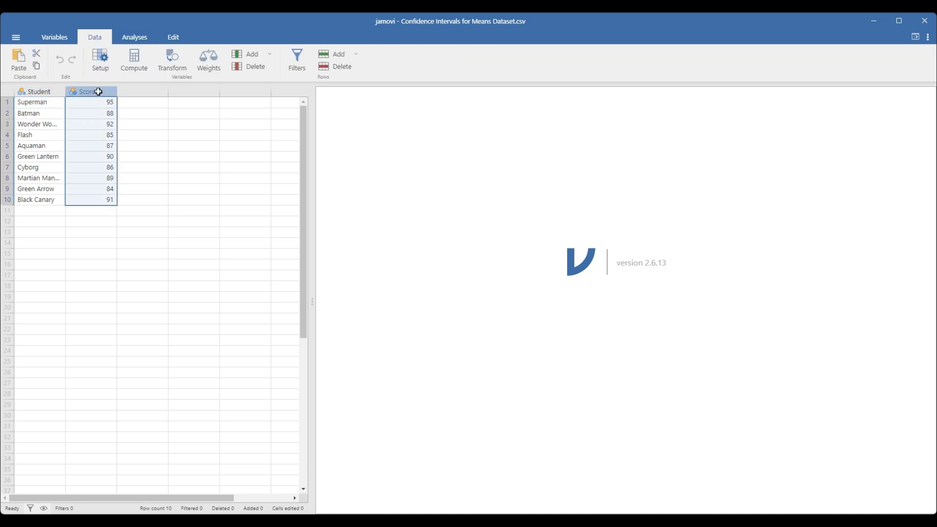
{"action": "left_click", "coordinate": [102, 66]}
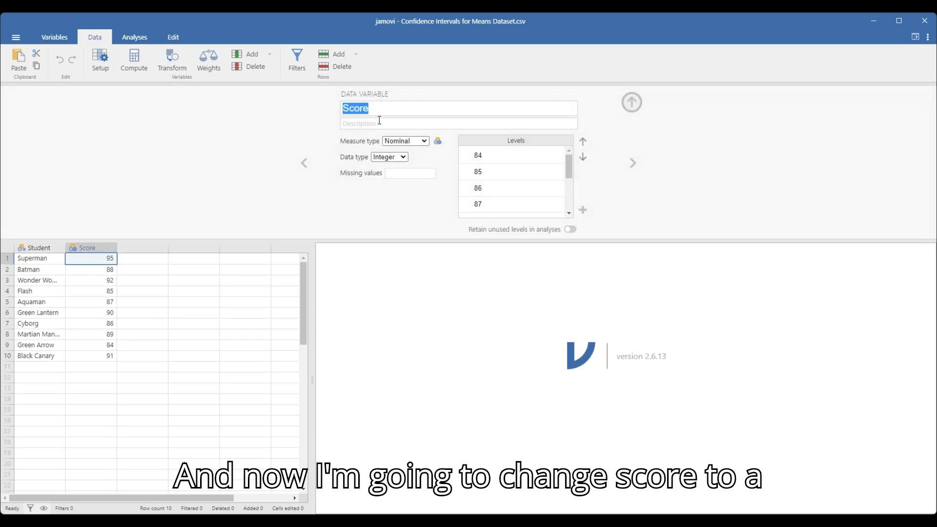
{"action": "left_click", "coordinate": [414, 141]}
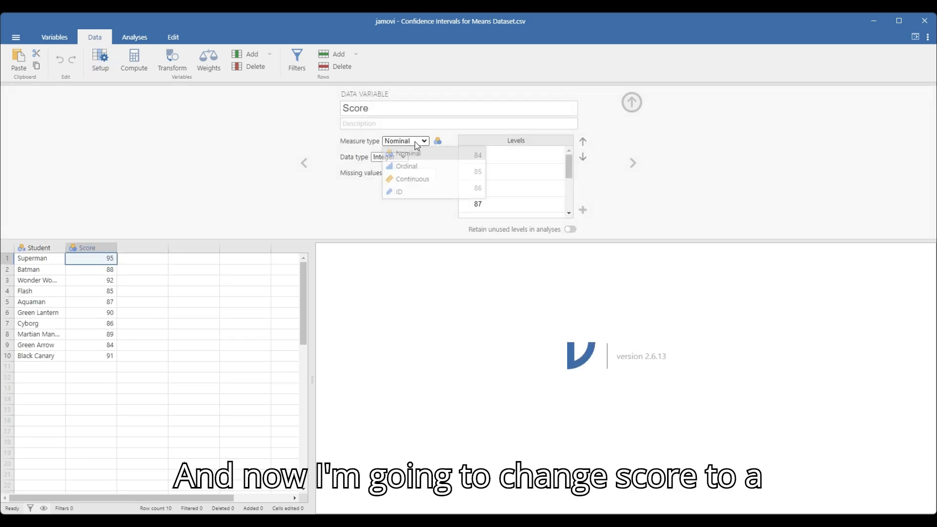
{"action": "left_click", "coordinate": [409, 179]}
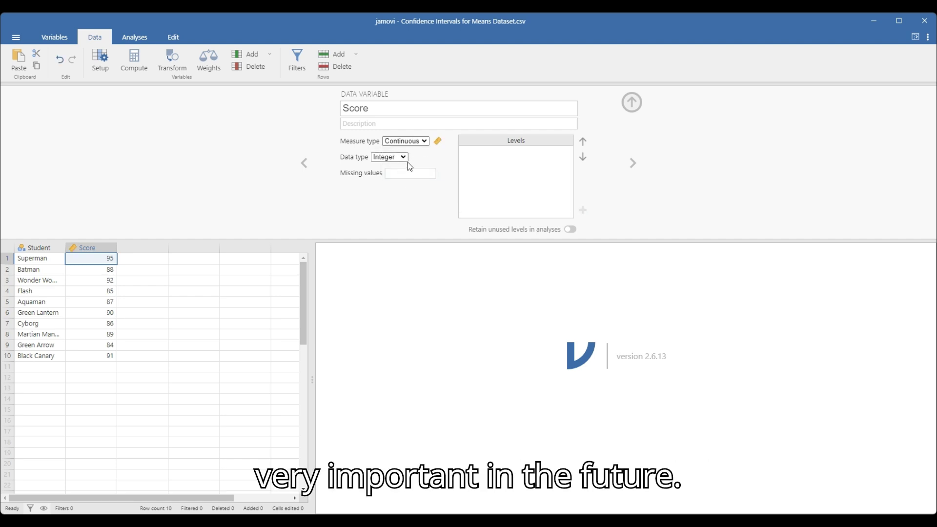
{"action": "left_click", "coordinate": [632, 103]}
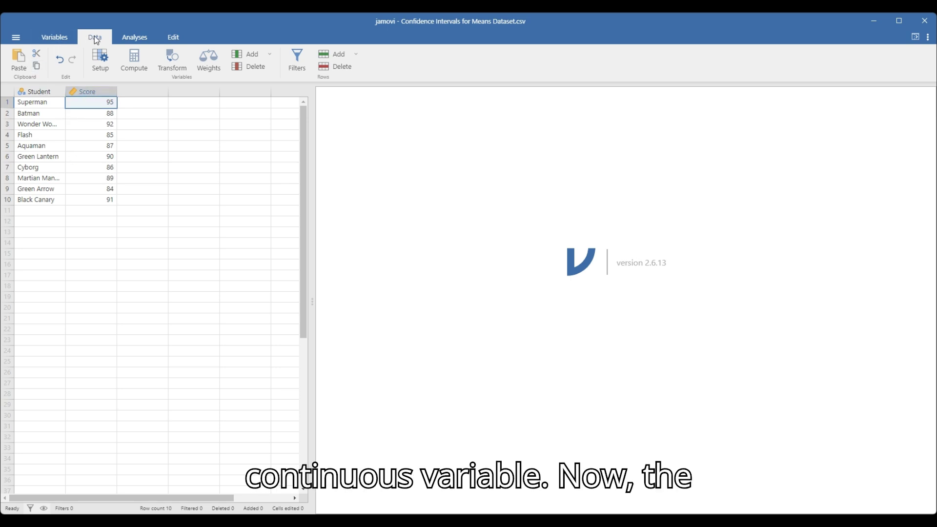
{"action": "left_click", "coordinate": [134, 38]}
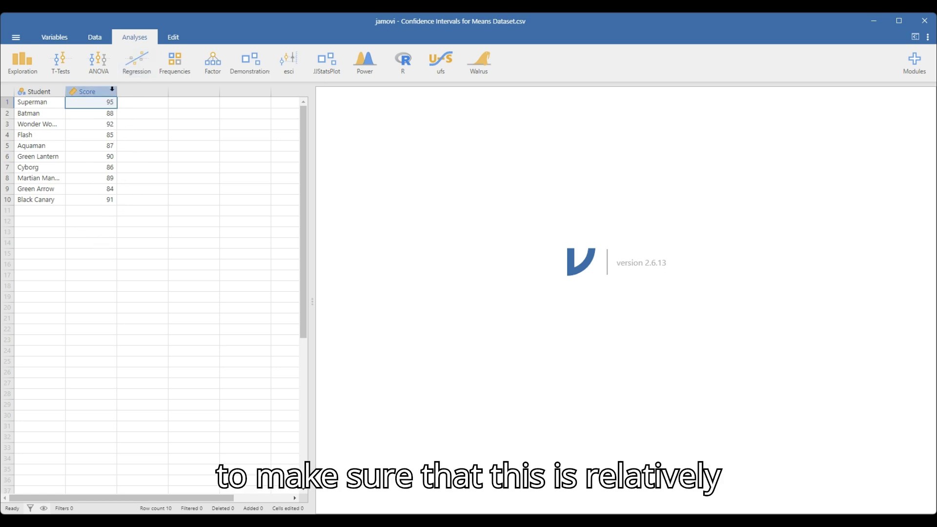
Step: Create a Descriptives analysis of Score and expand its Plots options
{"action": "left_click", "coordinate": [23, 64]}
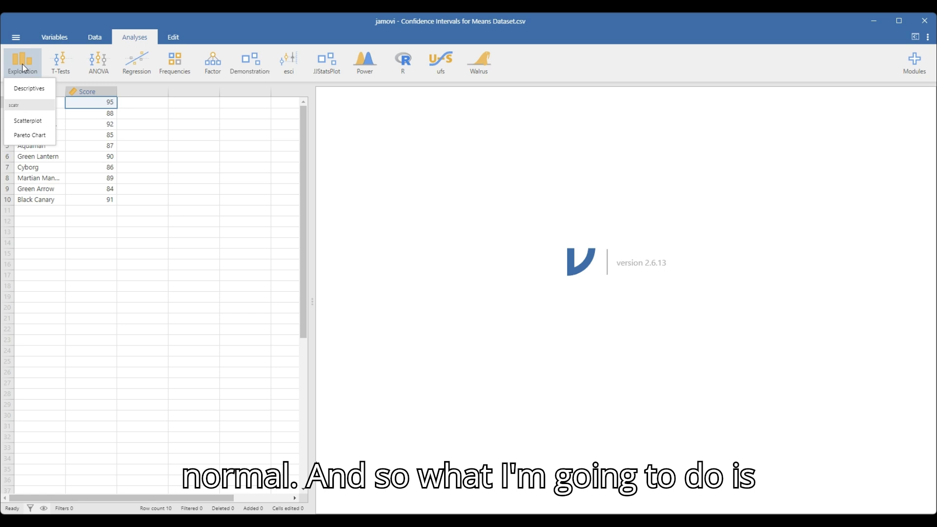
{"action": "left_click", "coordinate": [24, 88]}
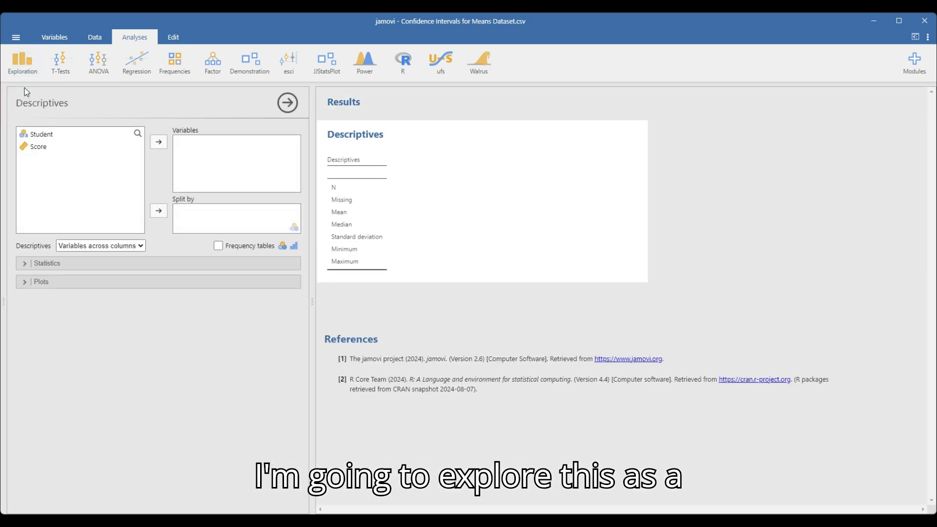
{"action": "left_click", "coordinate": [36, 148]}
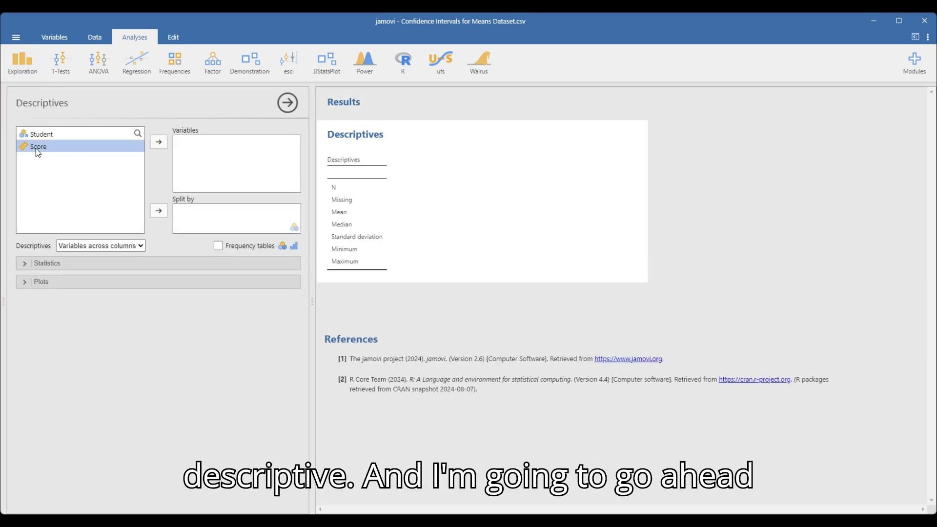
{"action": "left_click", "coordinate": [159, 143]}
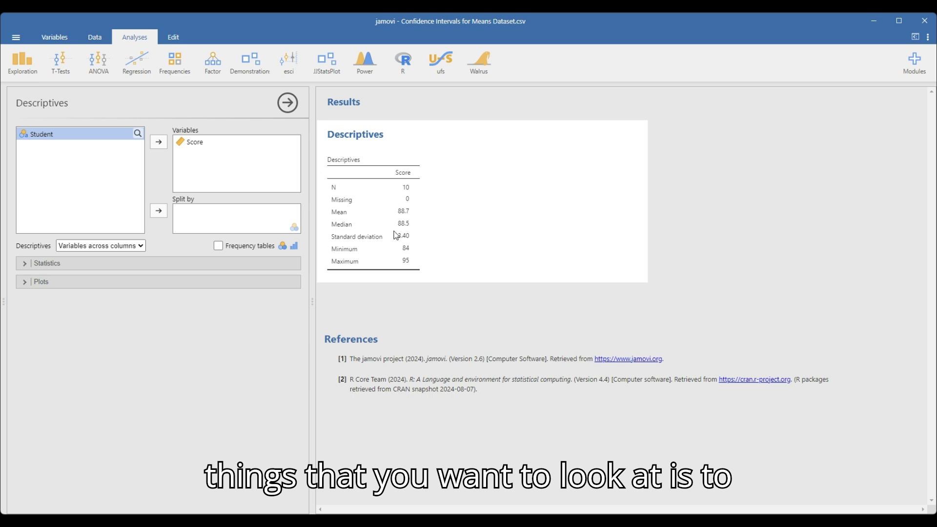
{"action": "left_click", "coordinate": [27, 281]}
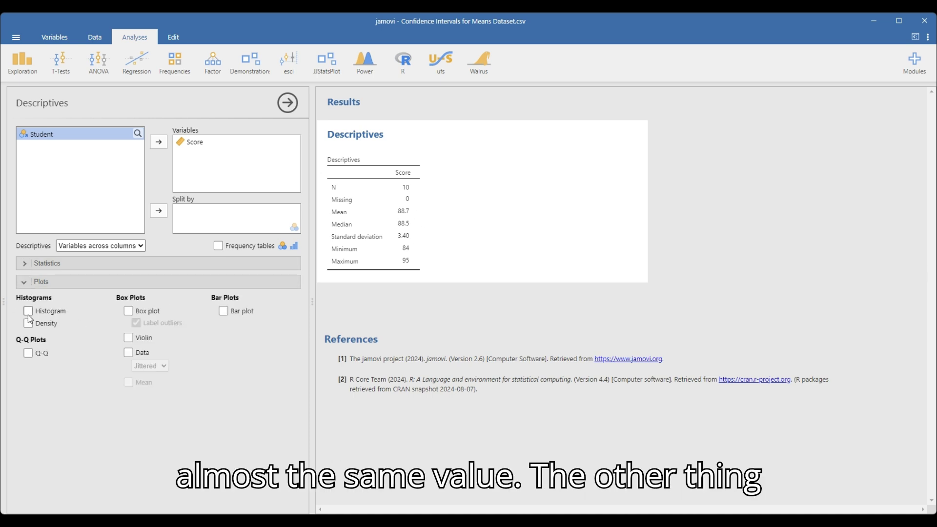
Step: Add a box plot of Score and review it alongside the histogram
{"action": "left_click", "coordinate": [130, 311]}
{"action": "scroll", "coordinate": [437, 367], "scroll_direction": "down", "scroll_amount": 5}
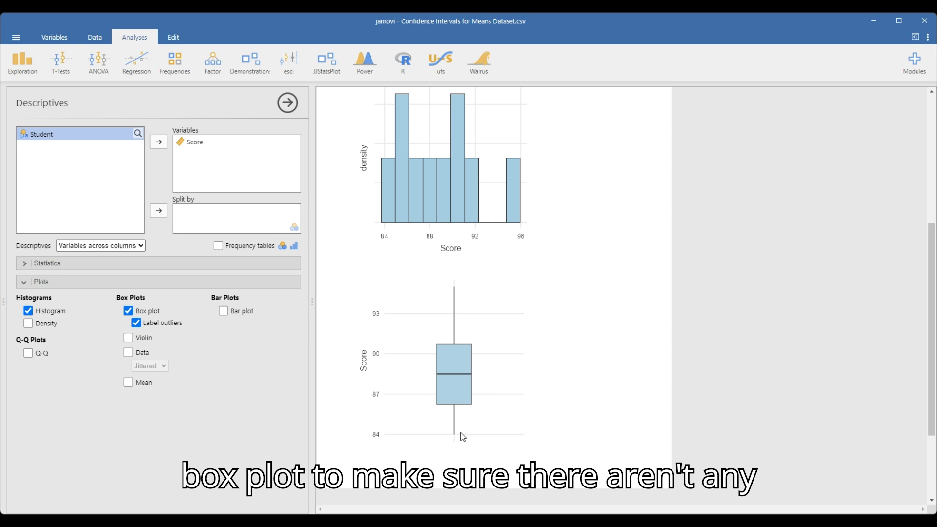
{"action": "scroll", "coordinate": [467, 393], "scroll_direction": "up", "scroll_amount": 2}
{"action": "scroll", "coordinate": [467, 394], "scroll_direction": "up", "scroll_amount": 2}
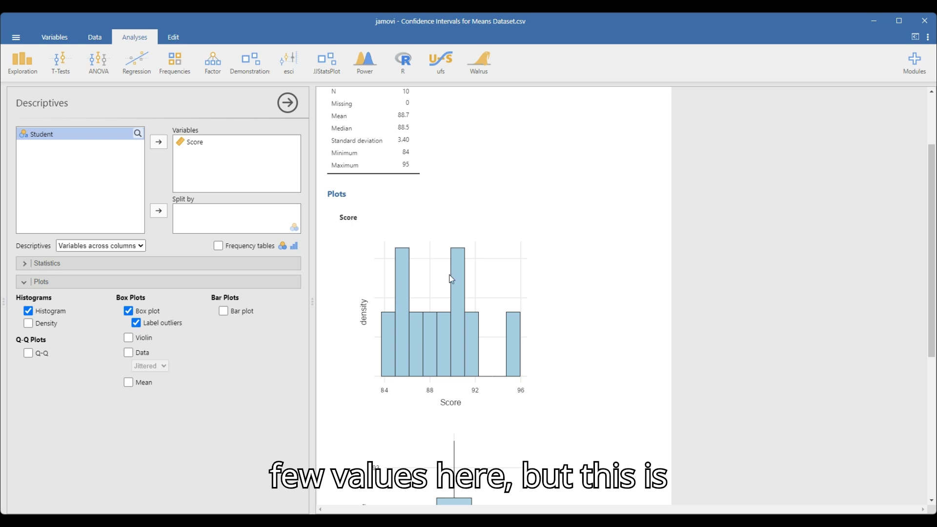
{"action": "scroll", "coordinate": [422, 288], "scroll_direction": "up", "scroll_amount": 1}
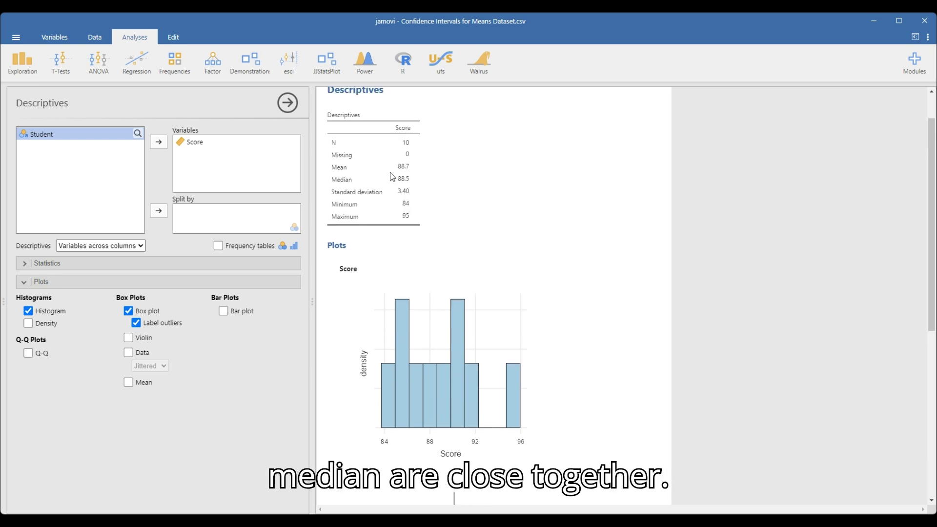
{"action": "scroll", "coordinate": [428, 373], "scroll_direction": "down", "scroll_amount": 3}
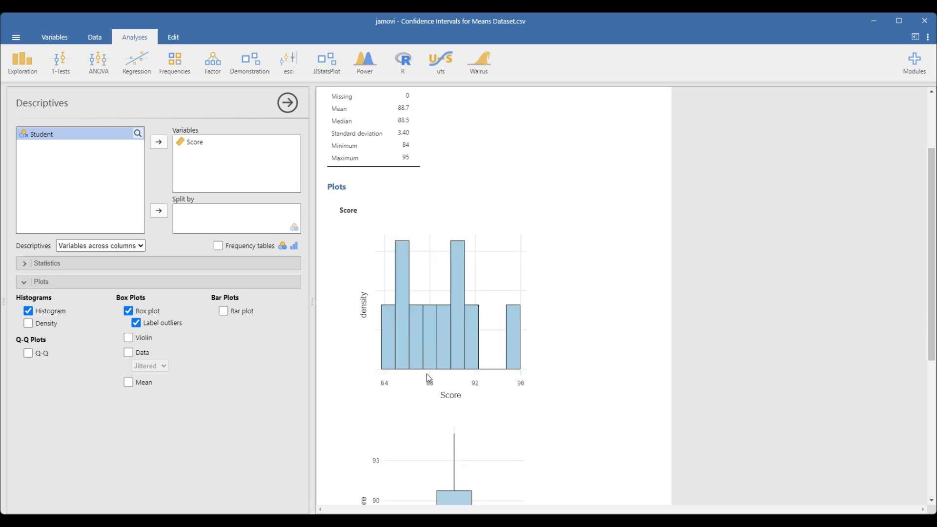
{"action": "scroll", "coordinate": [459, 429], "scroll_direction": "up", "scroll_amount": 2}
{"action": "scroll", "coordinate": [458, 428], "scroll_direction": "up", "scroll_amount": 2}
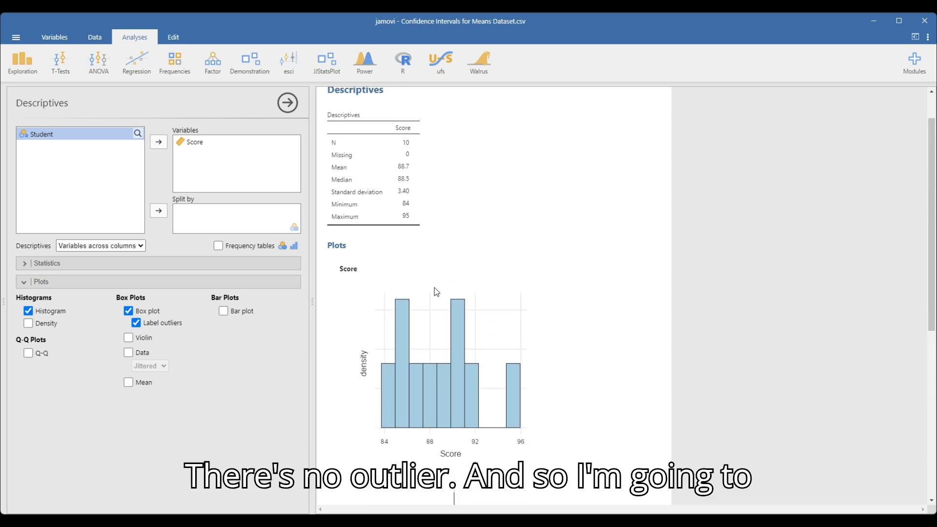
{"action": "scroll", "coordinate": [366, 202], "scroll_direction": "up", "scroll_amount": 1}
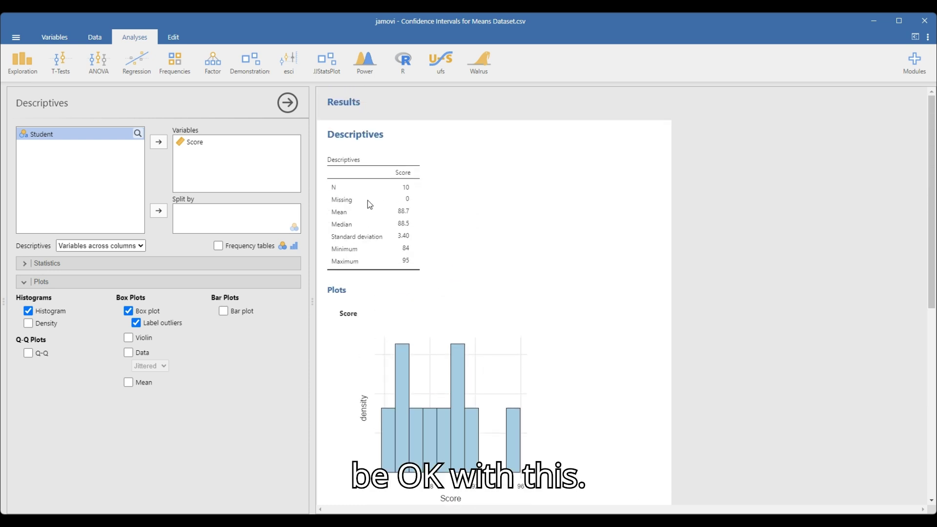
{"action": "scroll", "coordinate": [381, 215], "scroll_direction": "down", "scroll_amount": 9}
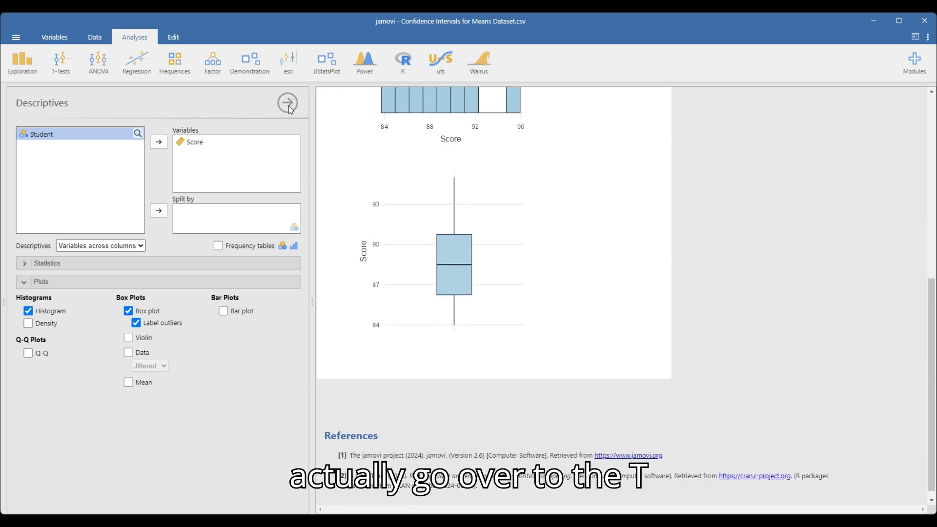
Step: Run a One Sample T-Test with Score as the dependent variable
{"action": "left_click", "coordinate": [56, 62]}
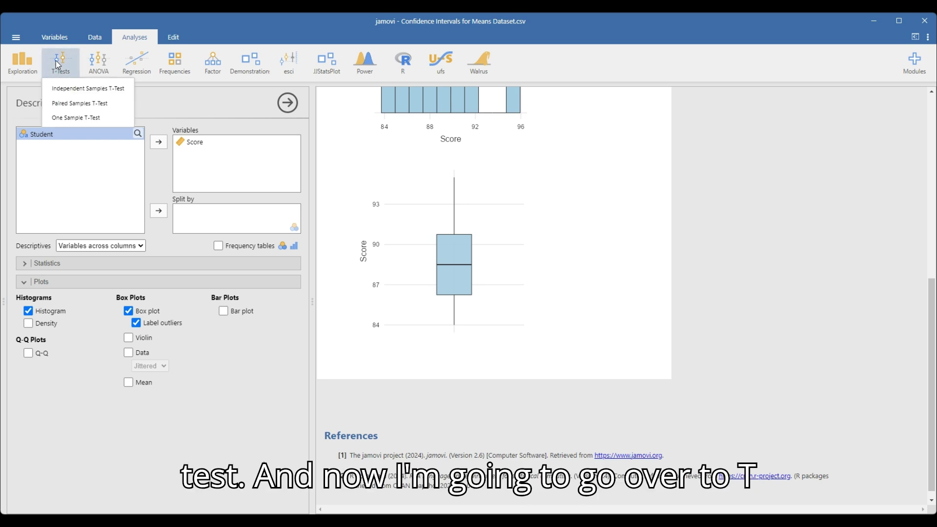
{"action": "left_click", "coordinate": [72, 120]}
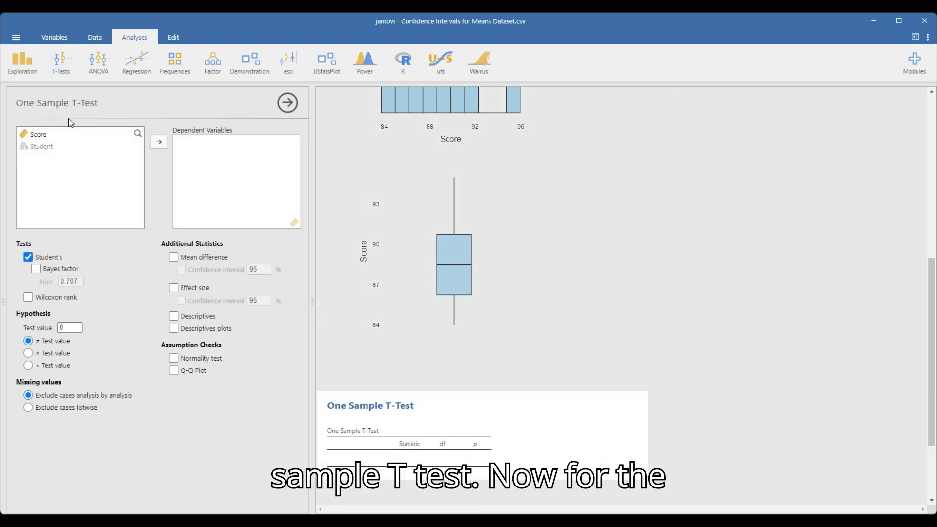
{"action": "scroll", "coordinate": [360, 332], "scroll_direction": "down", "scroll_amount": 3}
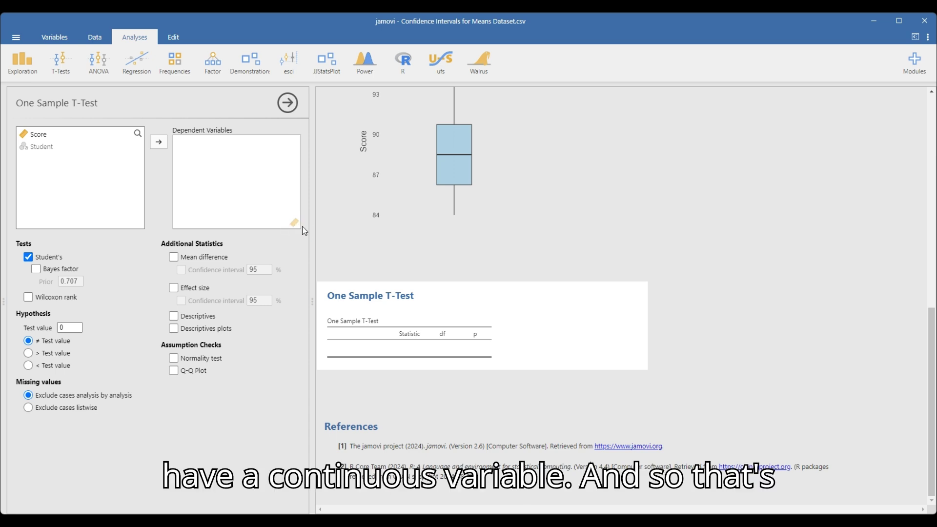
{"action": "left_click", "coordinate": [35, 136]}
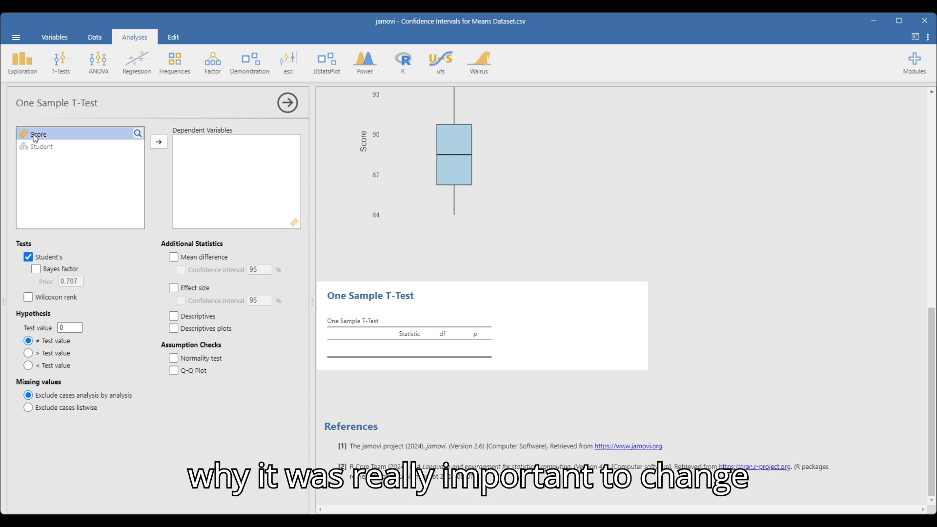
{"action": "left_click", "coordinate": [158, 143]}
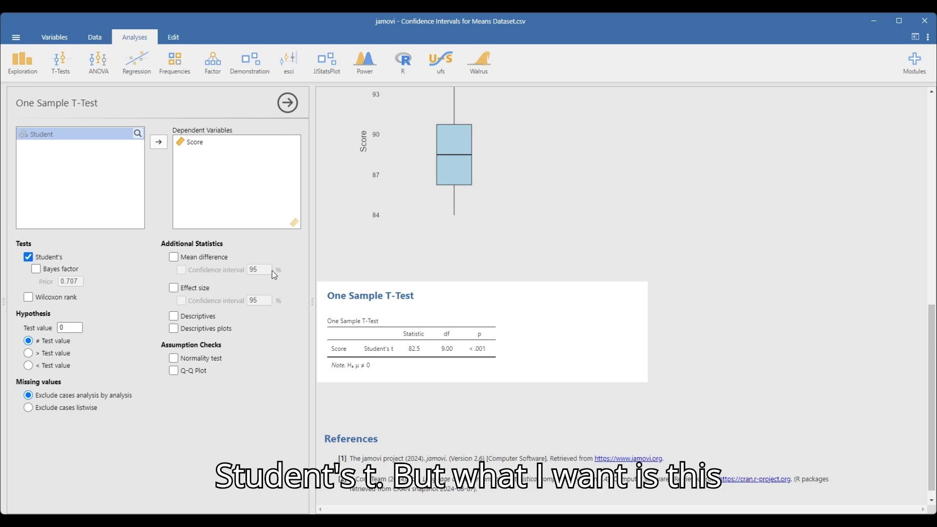
Step: Add the mean difference and its 95% confidence interval to the t-test table
{"action": "left_click", "coordinate": [174, 256]}
{"action": "left_click", "coordinate": [181, 271]}
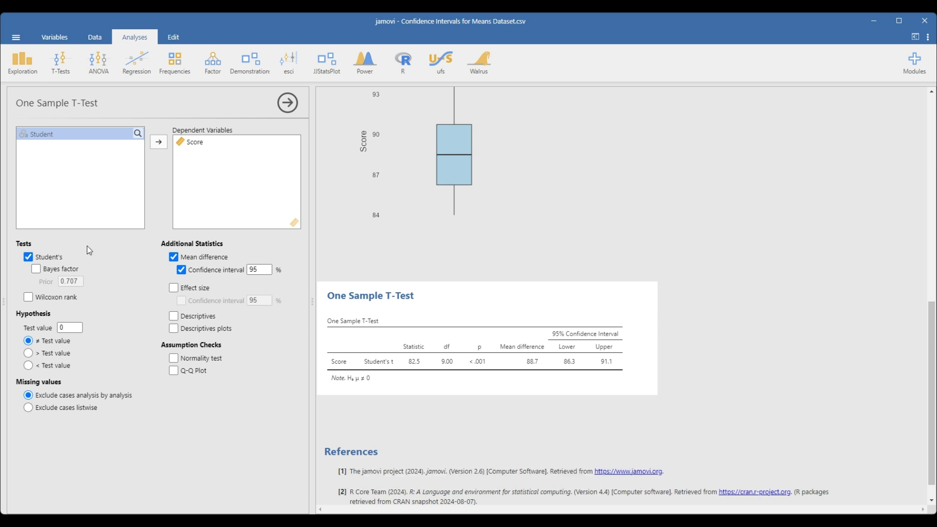
{"action": "scroll", "coordinate": [487, 271], "scroll_direction": "up", "scroll_amount": 10}
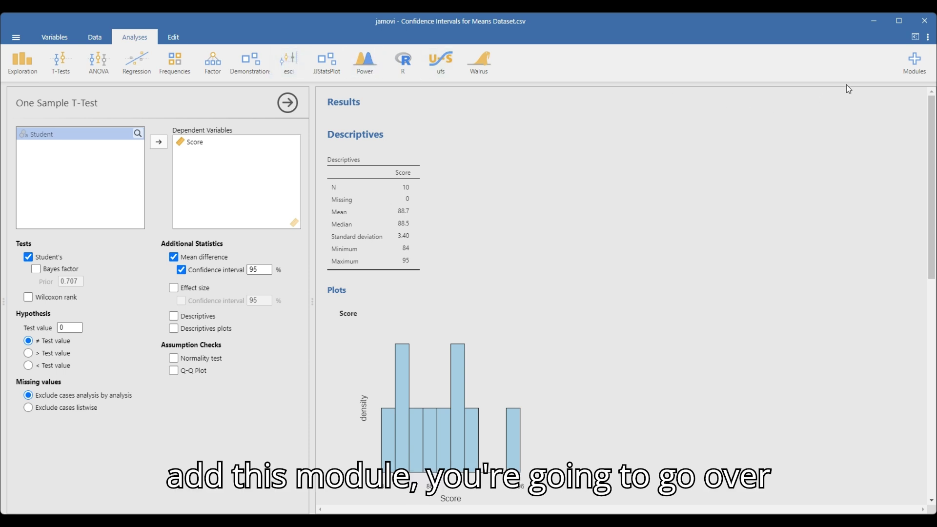
Step: Search the jamovi module library for esci, find it installed, and close the library
{"action": "left_click", "coordinate": [917, 60]}
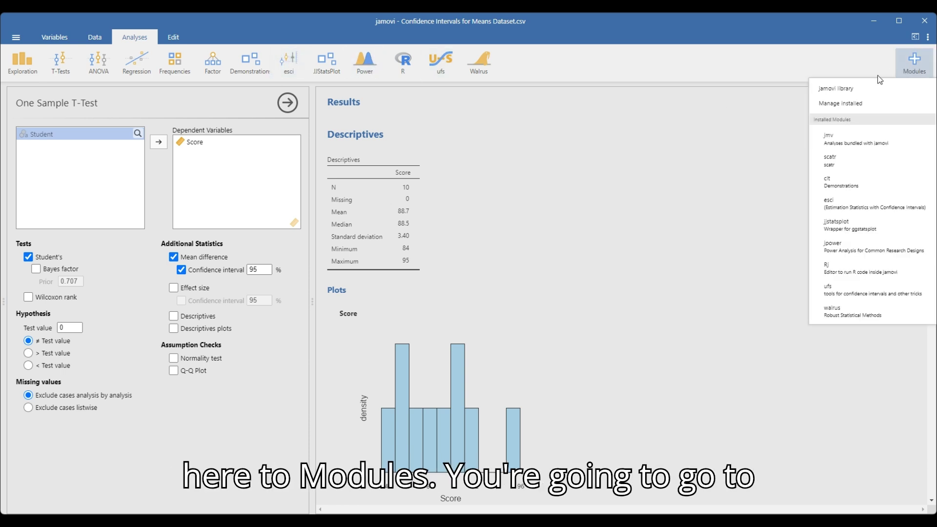
{"action": "left_click", "coordinate": [843, 89]}
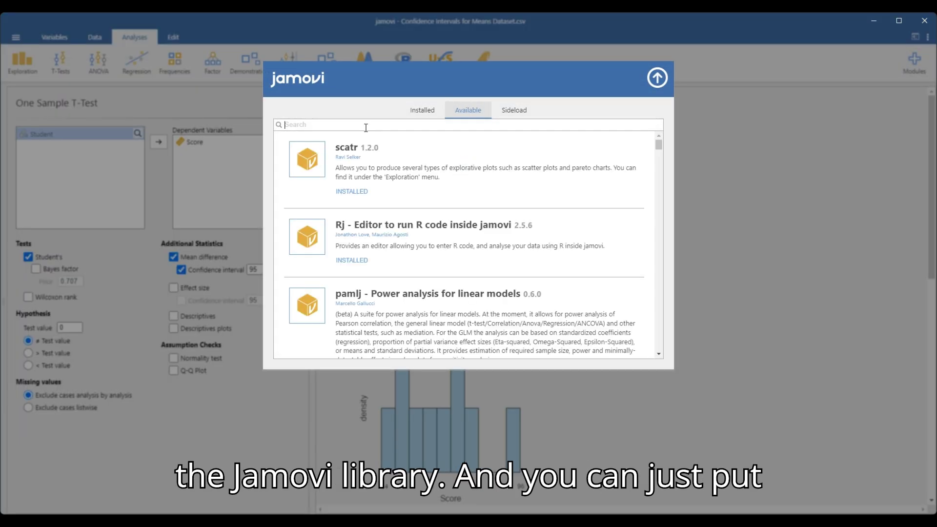
{"action": "type", "text": "esc"}
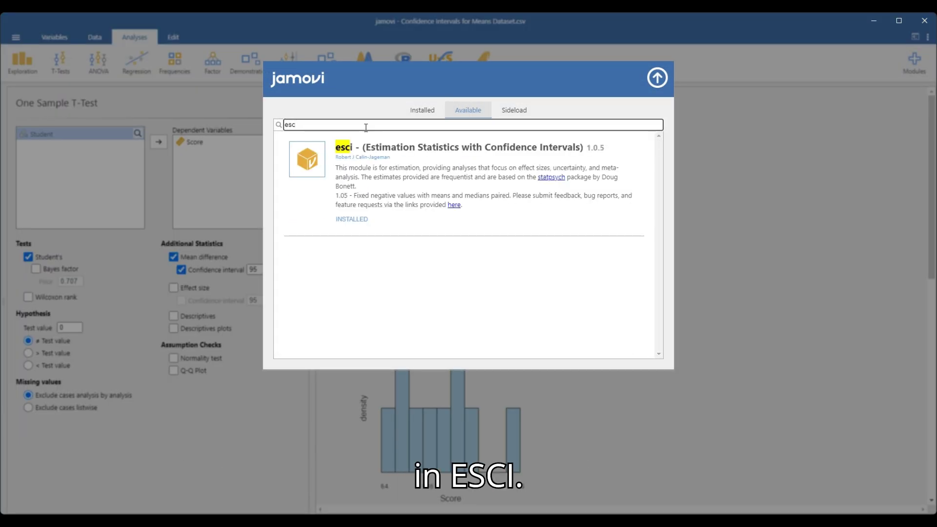
{"action": "type", "text": "i"}
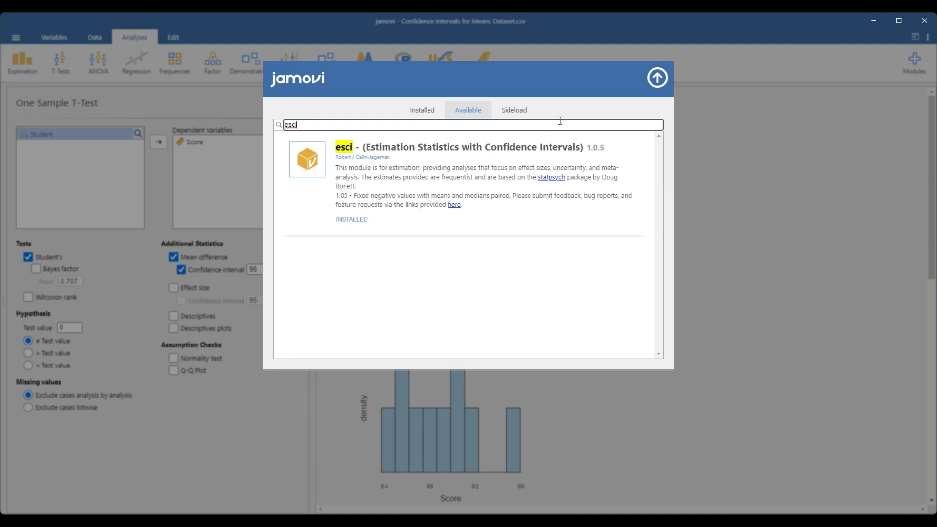
{"action": "left_click", "coordinate": [654, 79]}
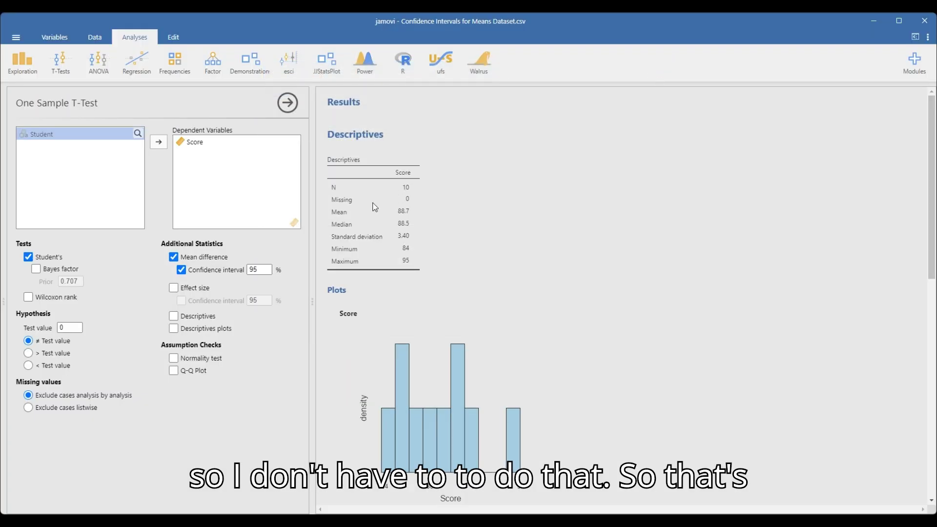
Step: Run an esci Means and Medians: Single Group analysis with Score as the outcome variable
{"action": "left_click", "coordinate": [291, 64]}
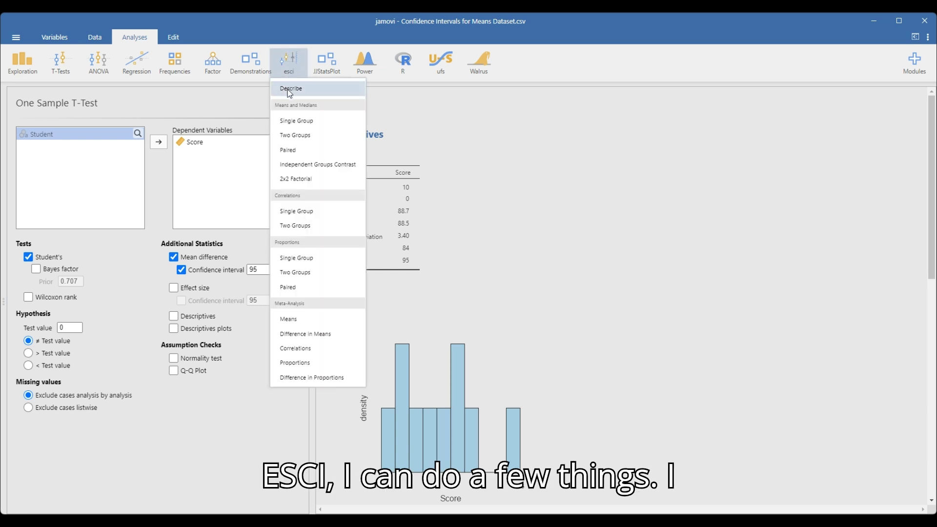
{"action": "left_click", "coordinate": [301, 128]}
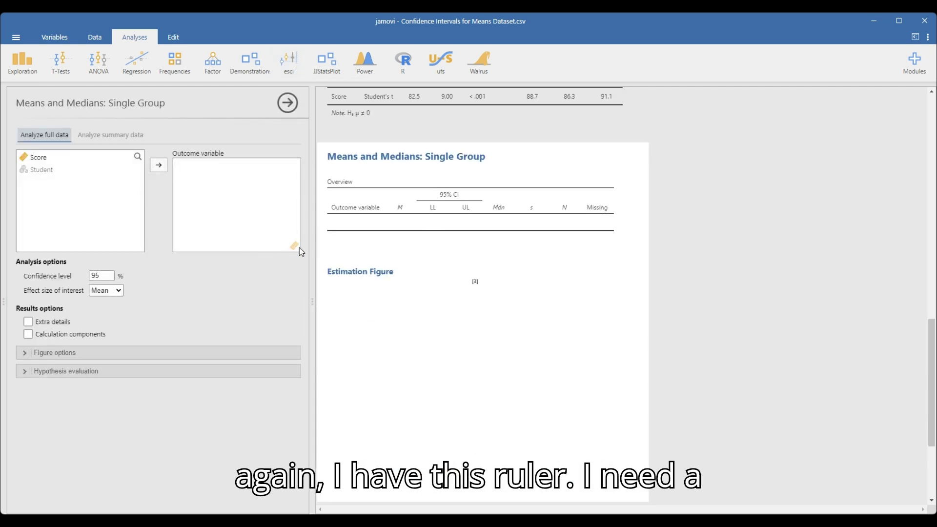
{"action": "left_click", "coordinate": [37, 161]}
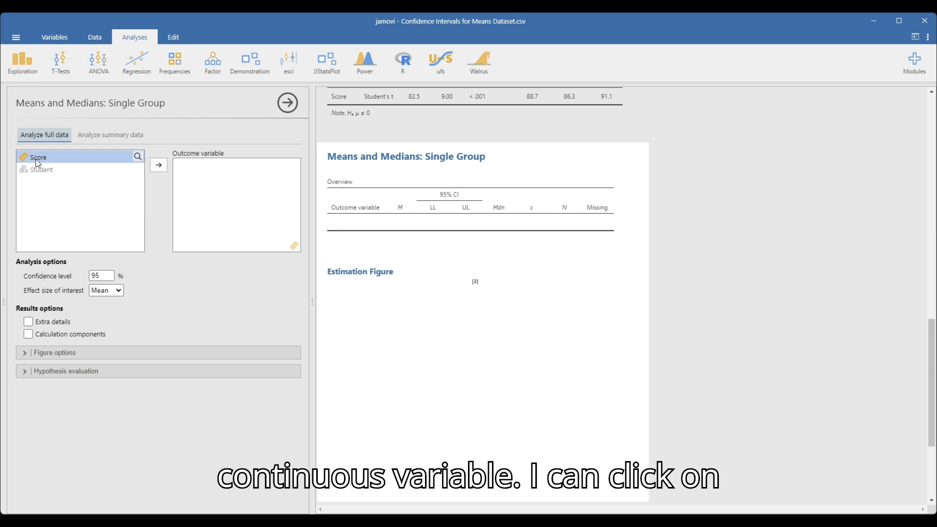
{"action": "left_click", "coordinate": [158, 165]}
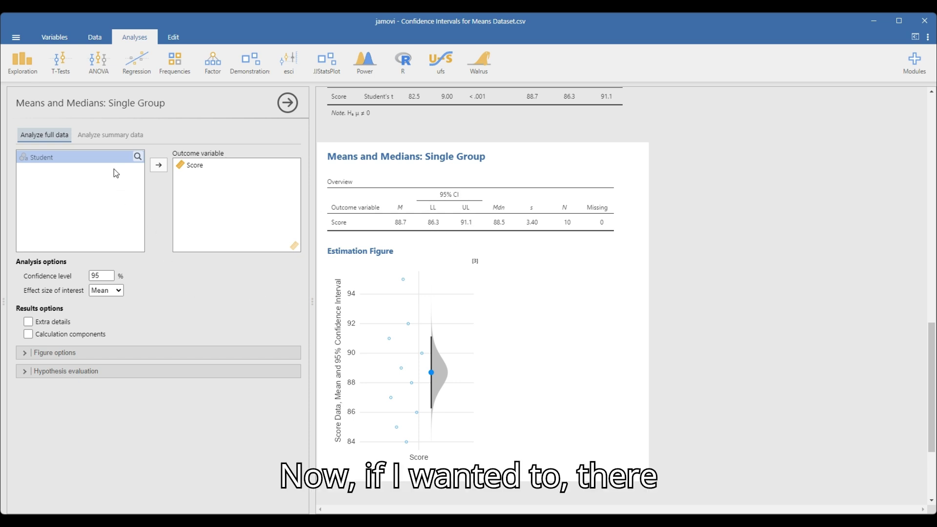
Step: Switch the single-group estimate to summary data and name the outcome variable Score
{"action": "left_click", "coordinate": [118, 135]}
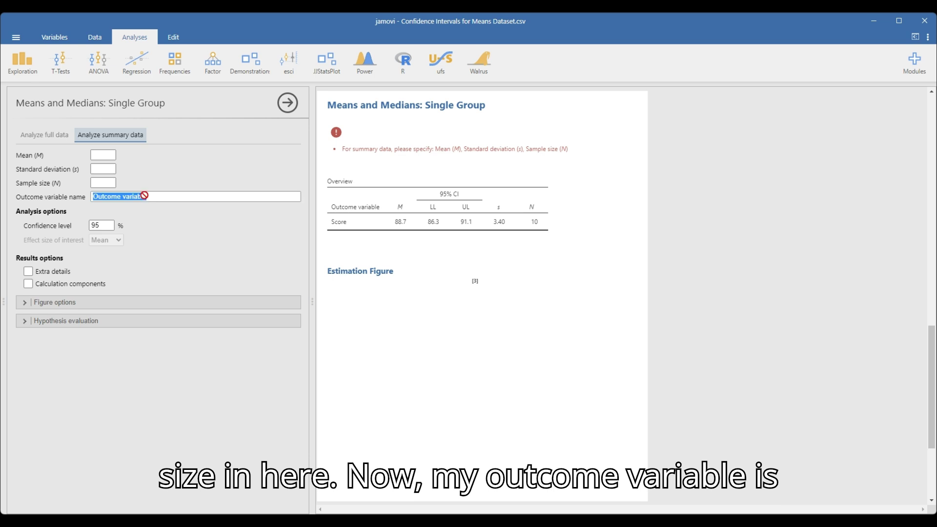
{"action": "left_click", "coordinate": [149, 196]}
{"action": "type", "text": "Score"}
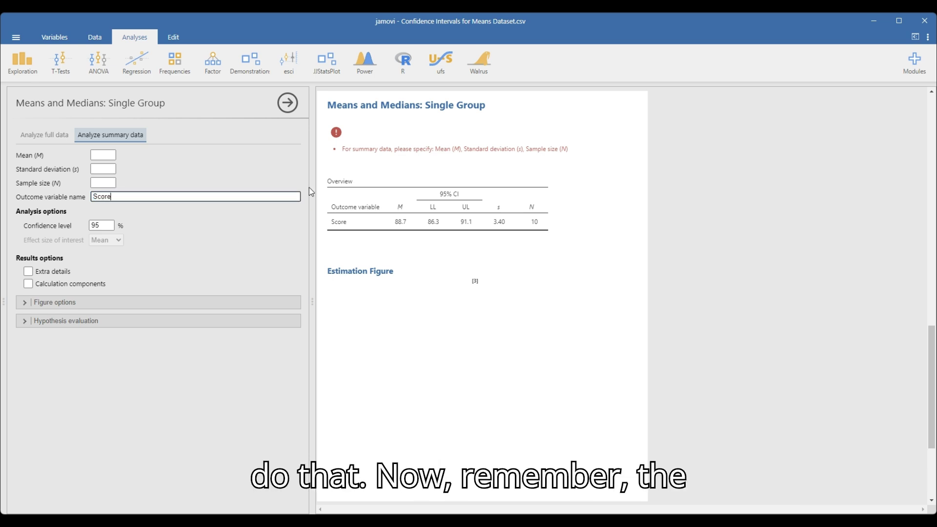
{"action": "scroll", "coordinate": [384, 224], "scroll_direction": "up", "scroll_amount": 10}
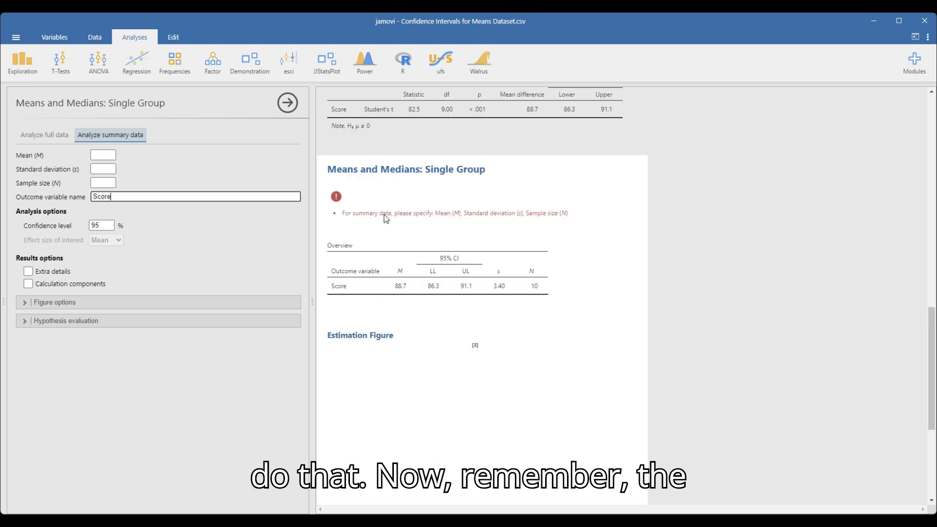
{"action": "scroll", "coordinate": [384, 224], "scroll_direction": "up", "scroll_amount": 5}
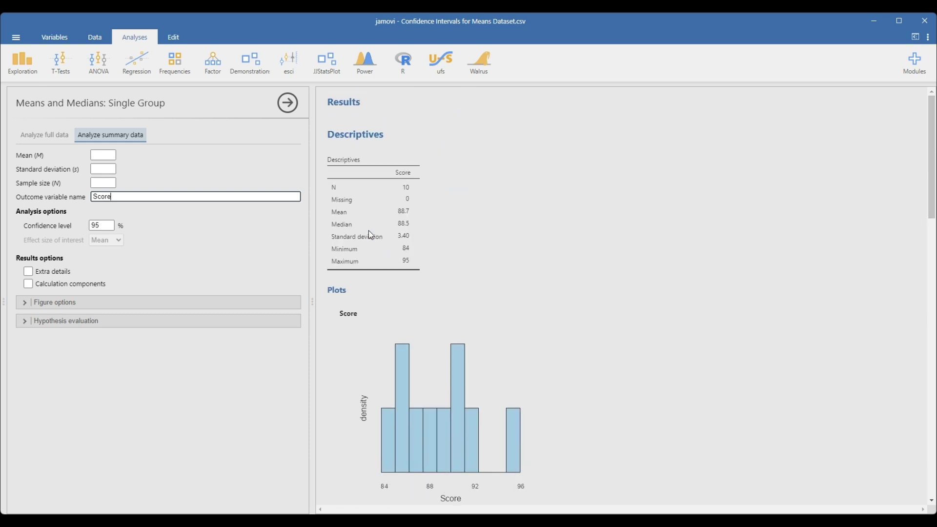
Step: Enter mean 88.7, standard deviation 3.40 and sample size 10 to recompute the estimate
{"action": "left_click", "coordinate": [103, 155]}
{"action": "type", "text": "88.7"}
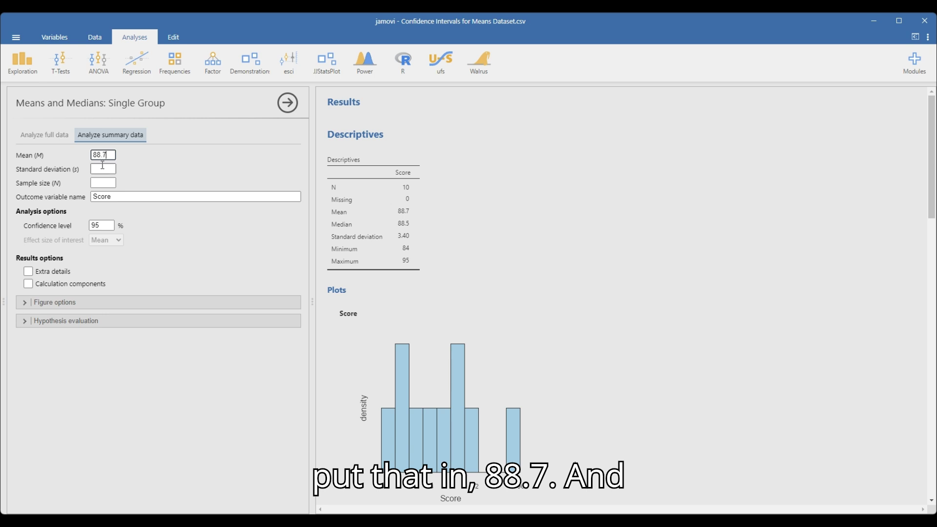
{"action": "left_click", "coordinate": [102, 170]}
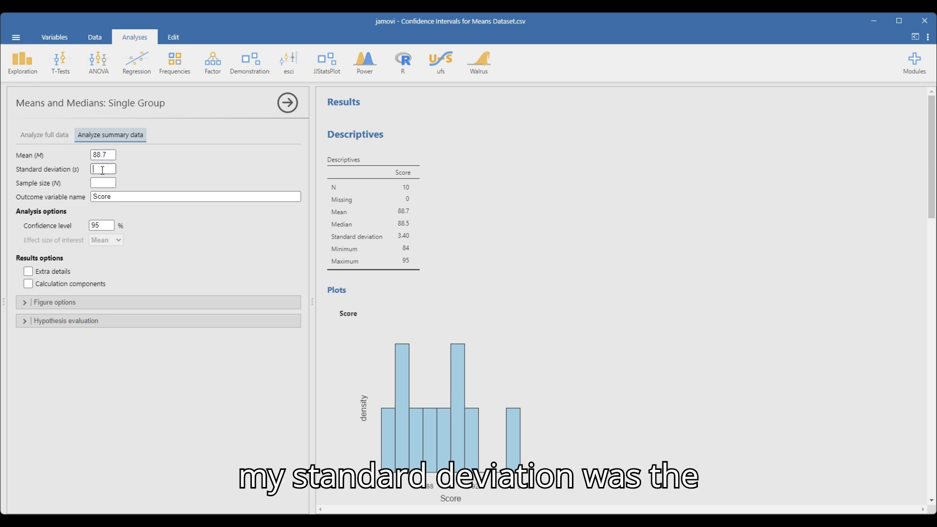
{"action": "type", "text": "3.40"}
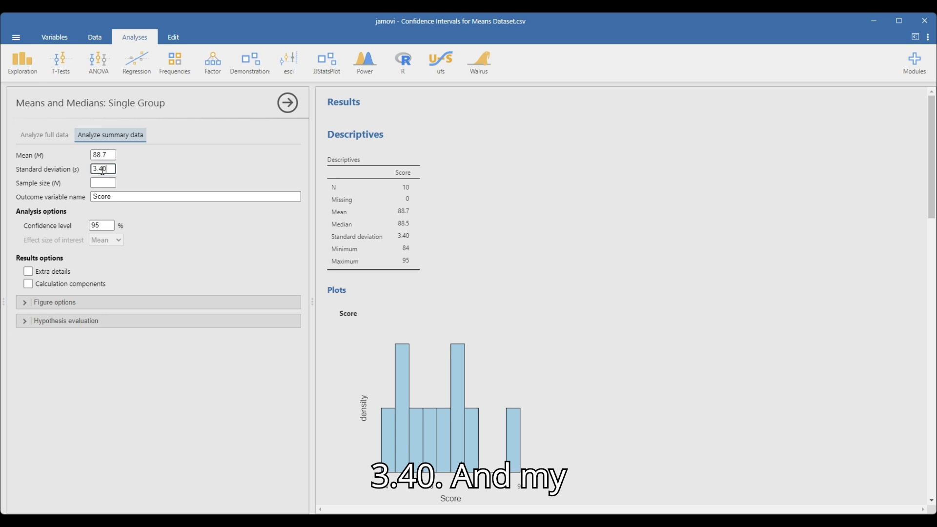
{"action": "left_click", "coordinate": [102, 183]}
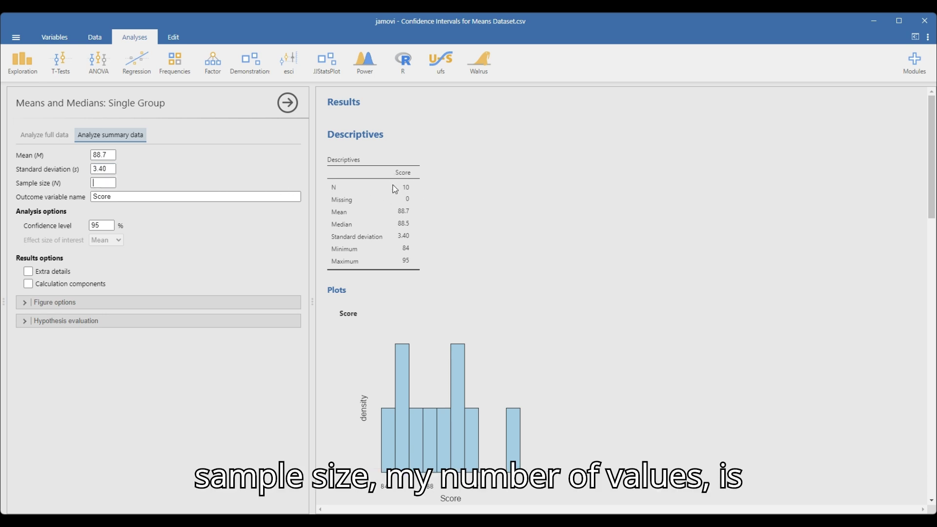
{"action": "type", "text": "10"}
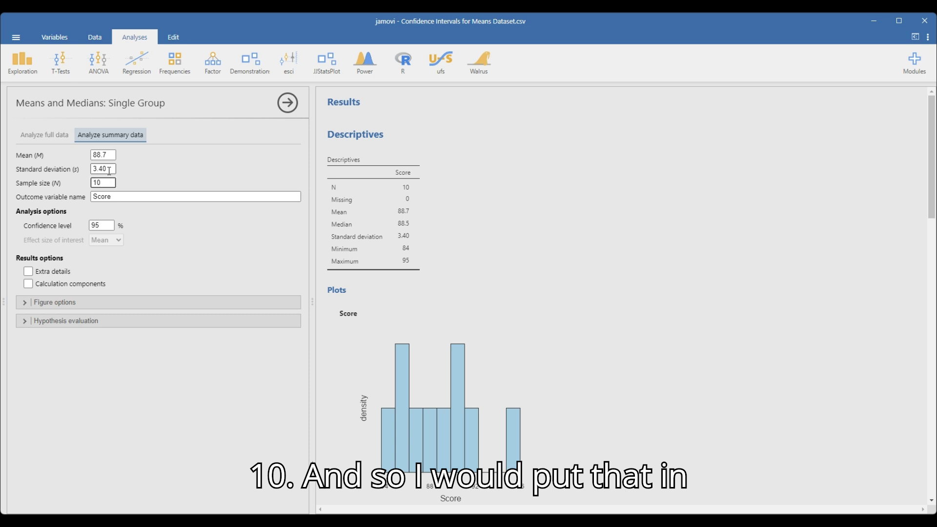
{"action": "scroll", "coordinate": [389, 320], "scroll_direction": "down", "scroll_amount": 5}
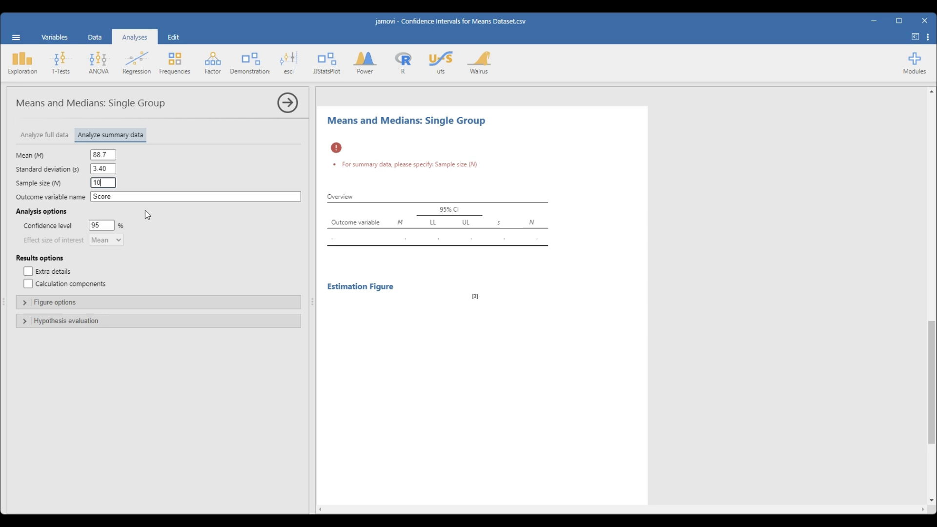
{"action": "left_click", "coordinate": [131, 227]}
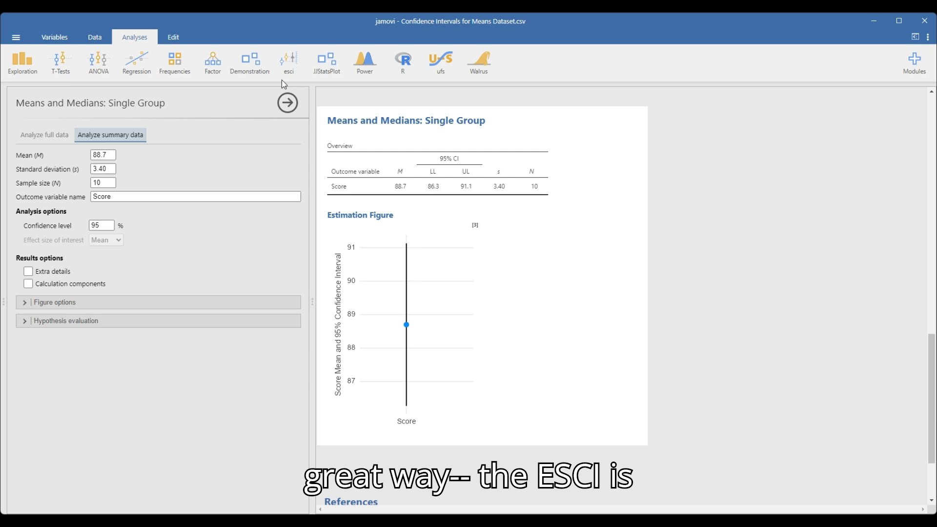
Step: Compare the full-data and summary-data estimates, keeping summary data, and review the results
{"action": "left_click", "coordinate": [44, 139]}
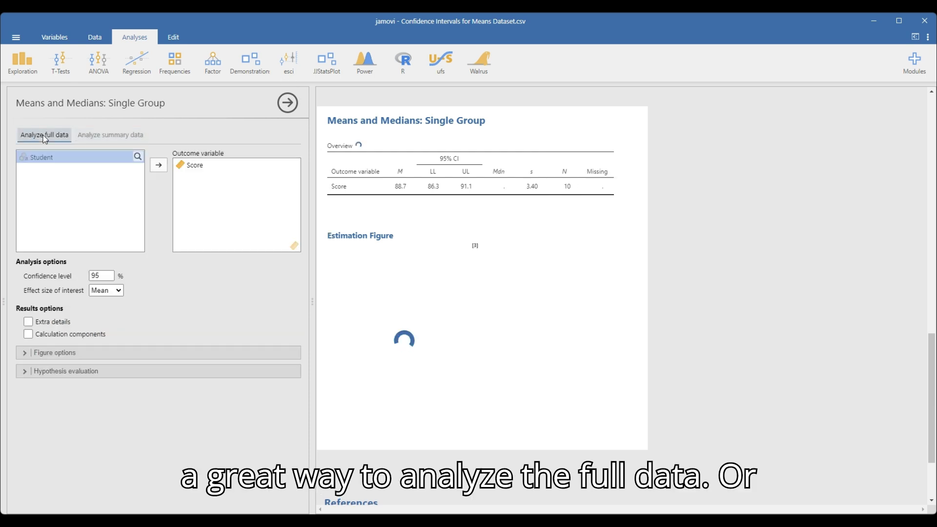
{"action": "left_click", "coordinate": [104, 140]}
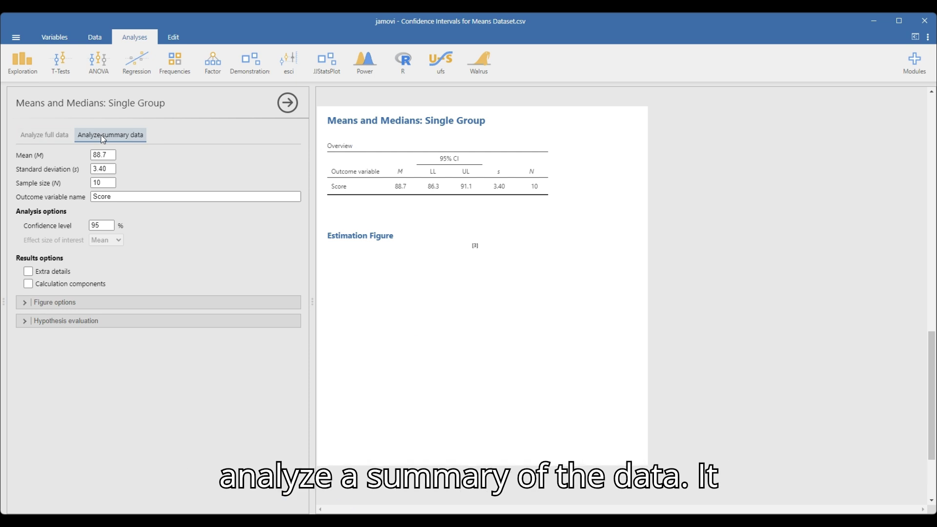
{"action": "scroll", "coordinate": [464, 310], "scroll_direction": "up", "scroll_amount": 6}
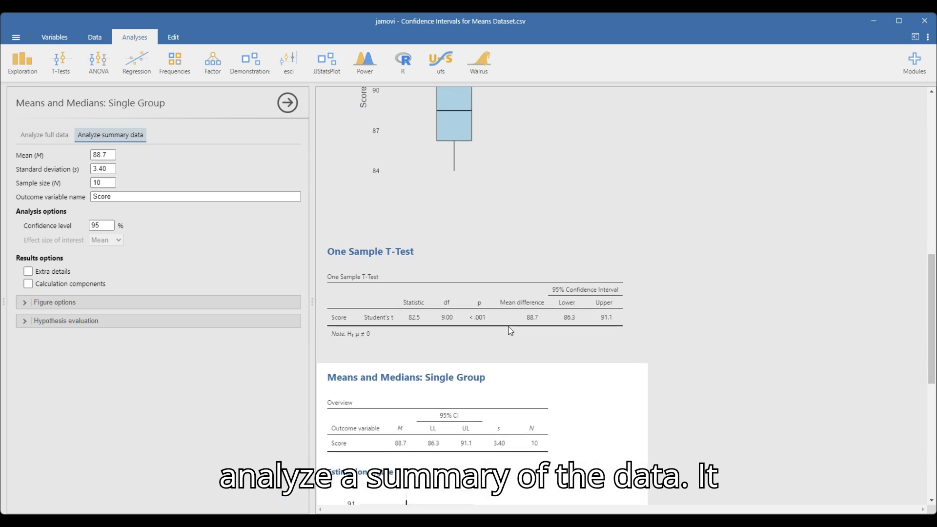
{"action": "scroll", "coordinate": [510, 331], "scroll_direction": "down", "scroll_amount": 5}
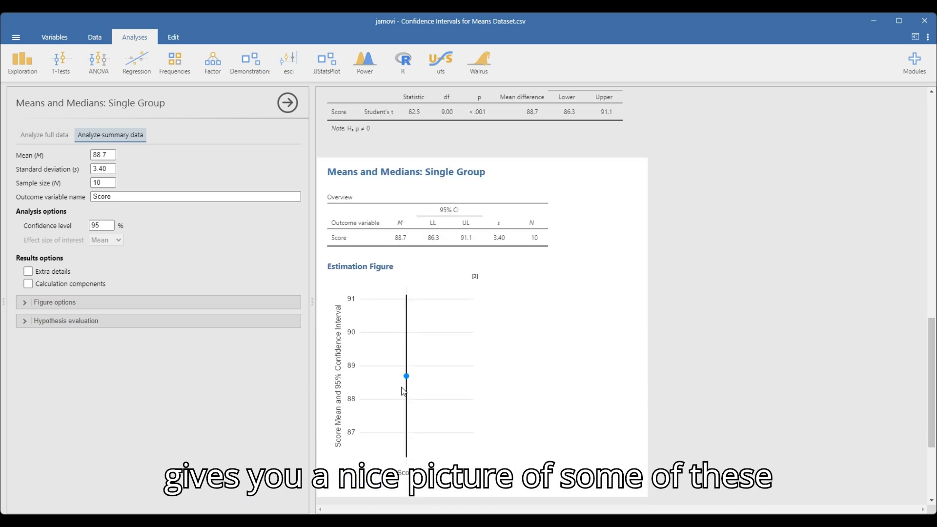
{"action": "scroll", "coordinate": [441, 353], "scroll_direction": "up", "scroll_amount": 5}
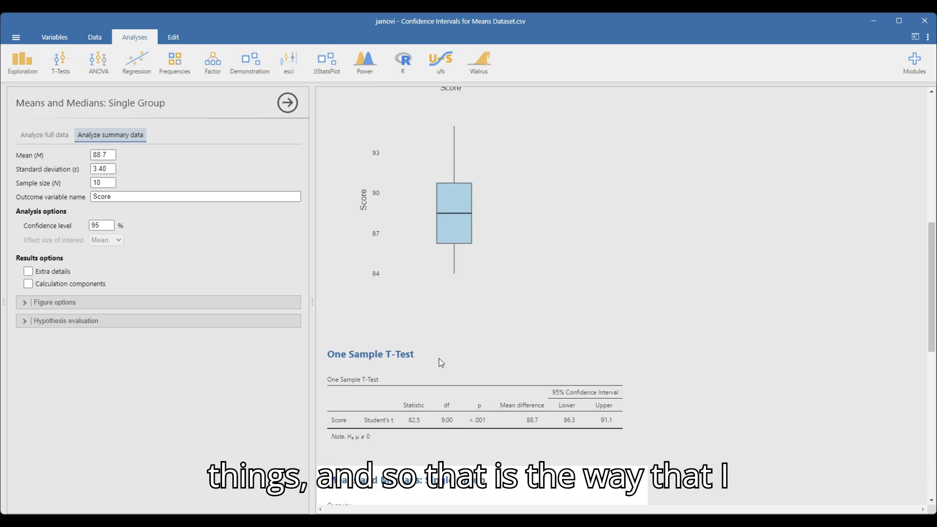